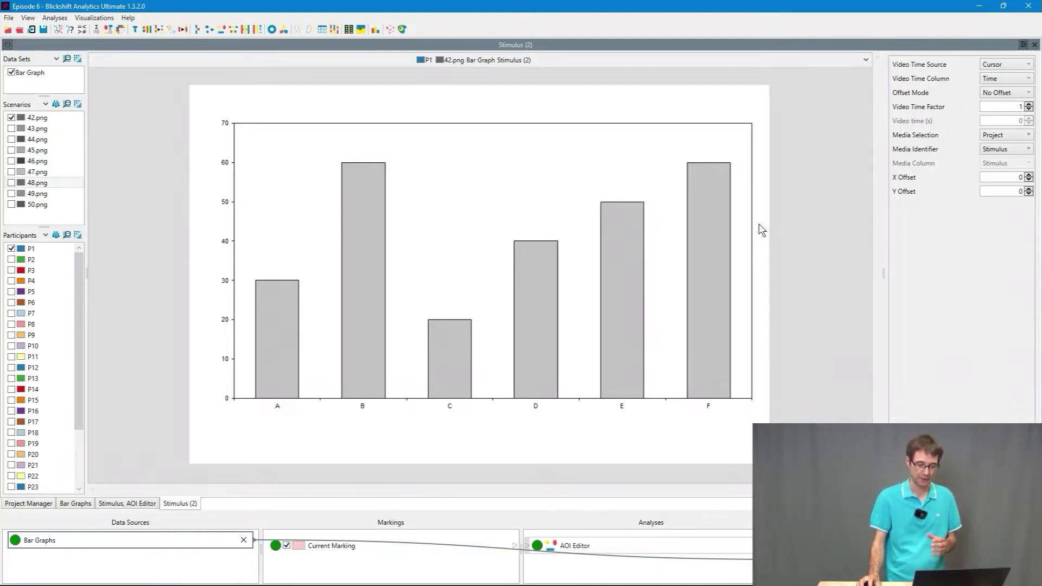
# - Add a Scan Path visualization of the Bar Graphs data source
pyautogui.click(654, 551)
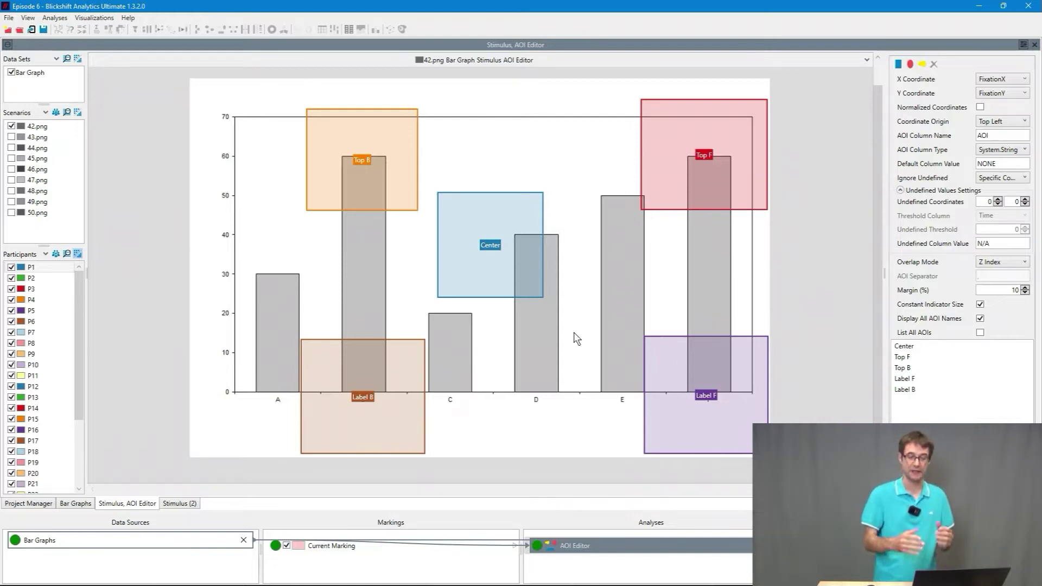
pyautogui.hotkey('ctrl', 'Tab')
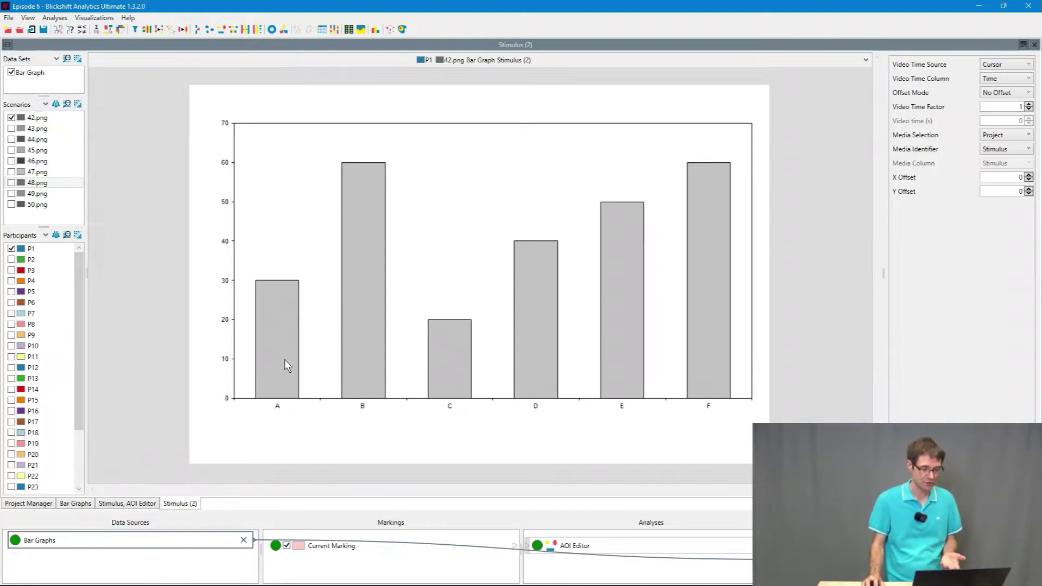
pyautogui.rightClick(151, 539)
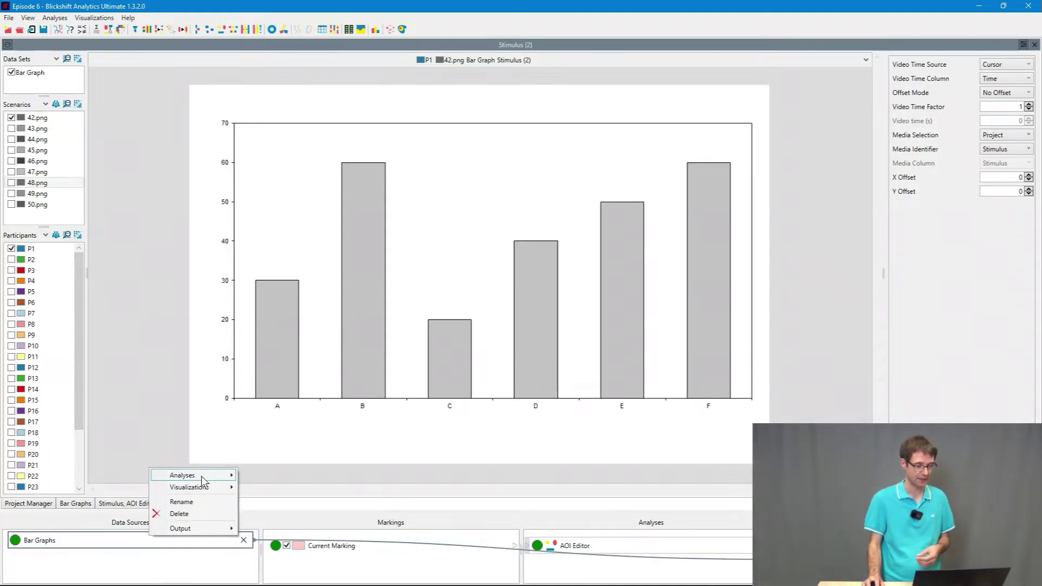
pyautogui.moveTo(207, 487)
pyautogui.click(291, 473)
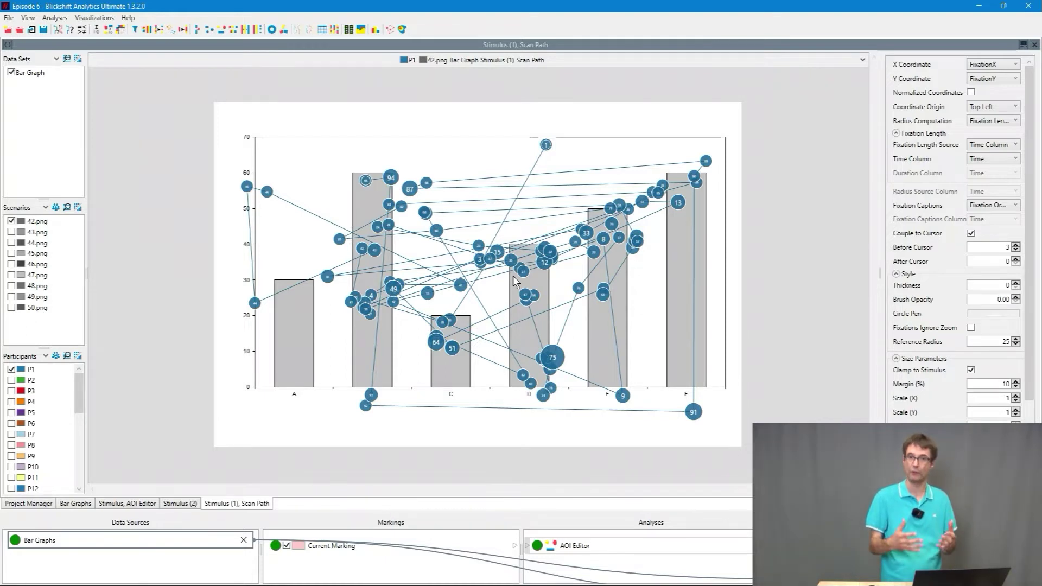
# - Restrict the scan path to participant P2 only
pyautogui.rightClick(47, 413)
pyautogui.click(82, 421)
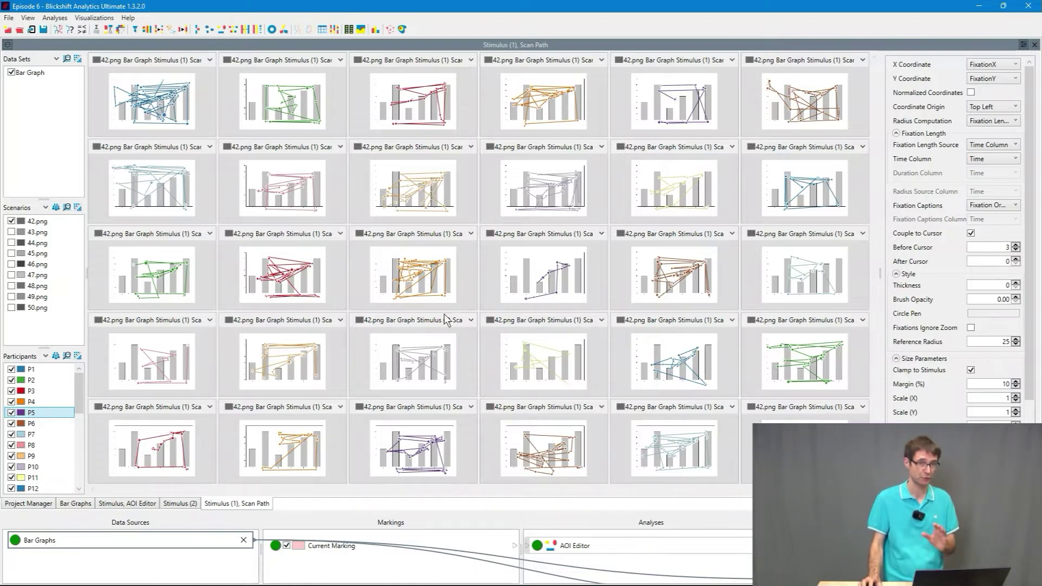
pyautogui.click(11, 369)
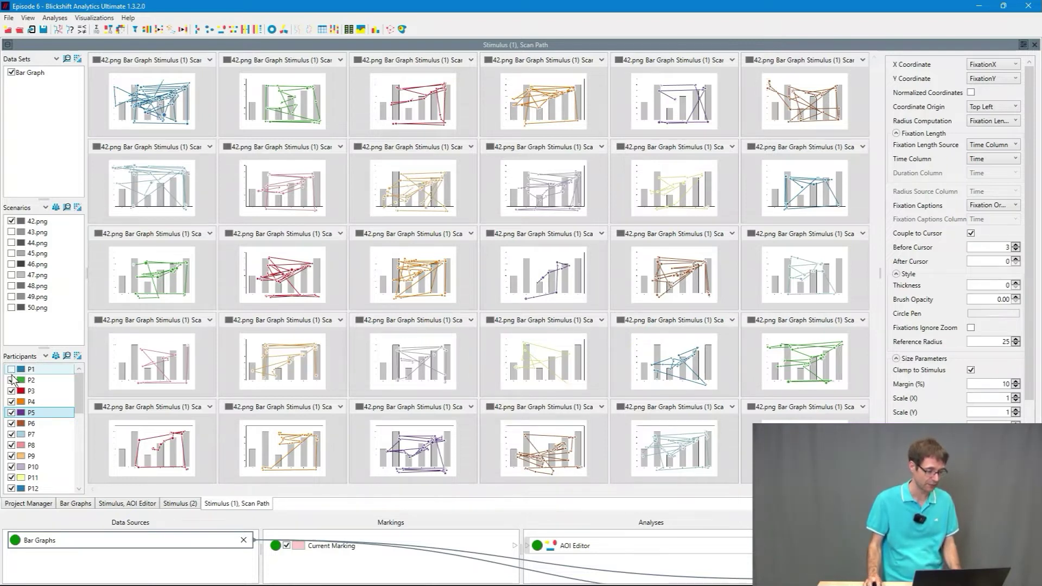
pyautogui.rightClick(30, 382)
pyautogui.click(77, 413)
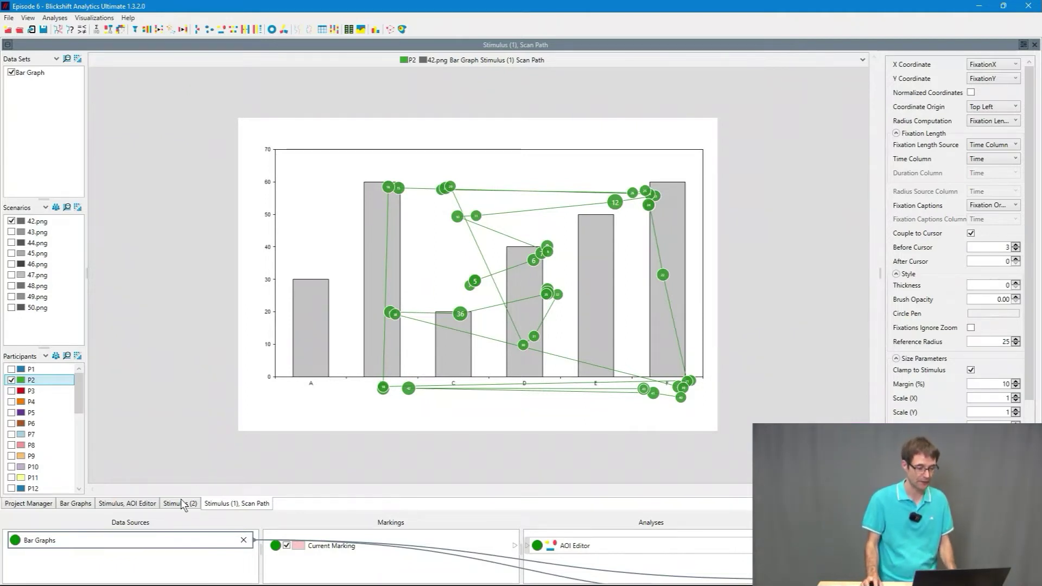
# - Add a Bar Graphs Heat Map with all participants checked and aggregated into one map
pyautogui.rightClick(203, 537)
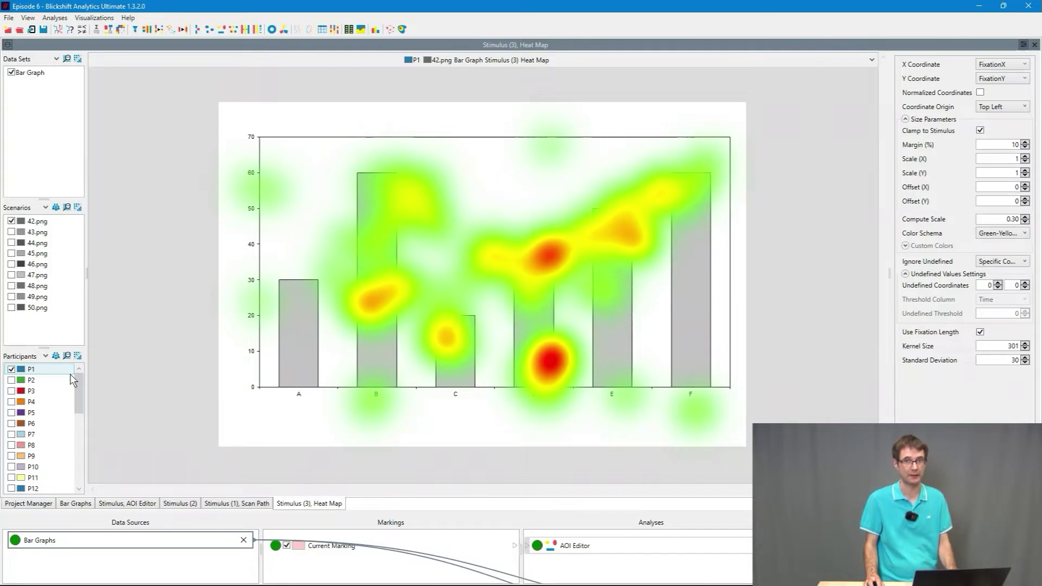
pyautogui.rightClick(56, 386)
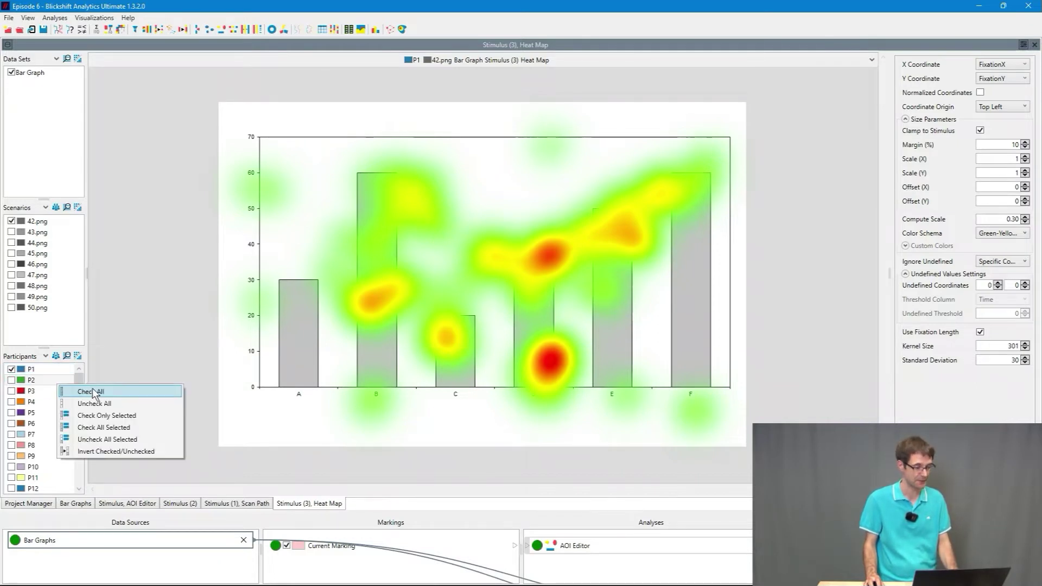
pyautogui.click(79, 357)
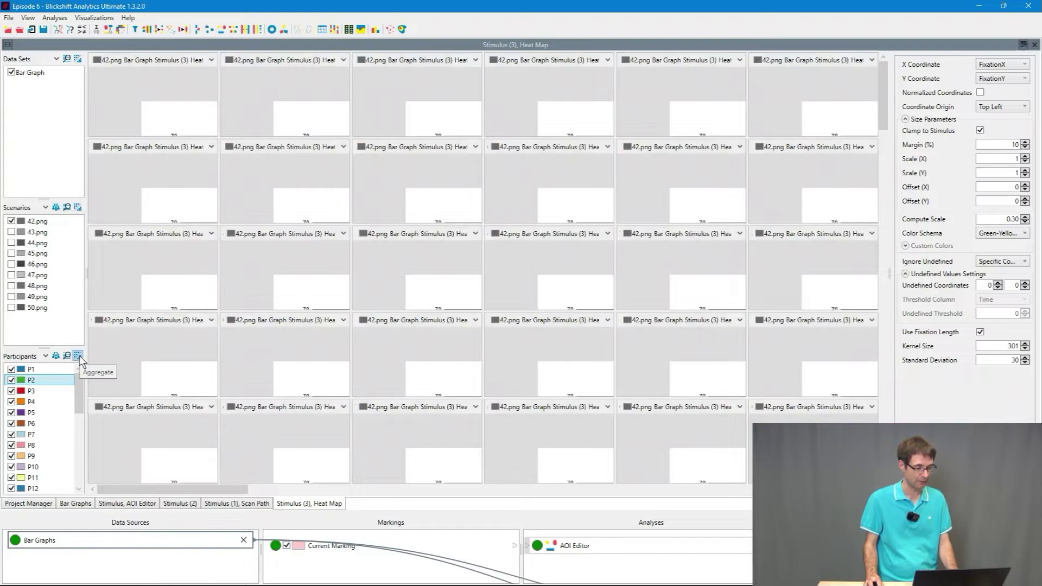
pyautogui.click(79, 356)
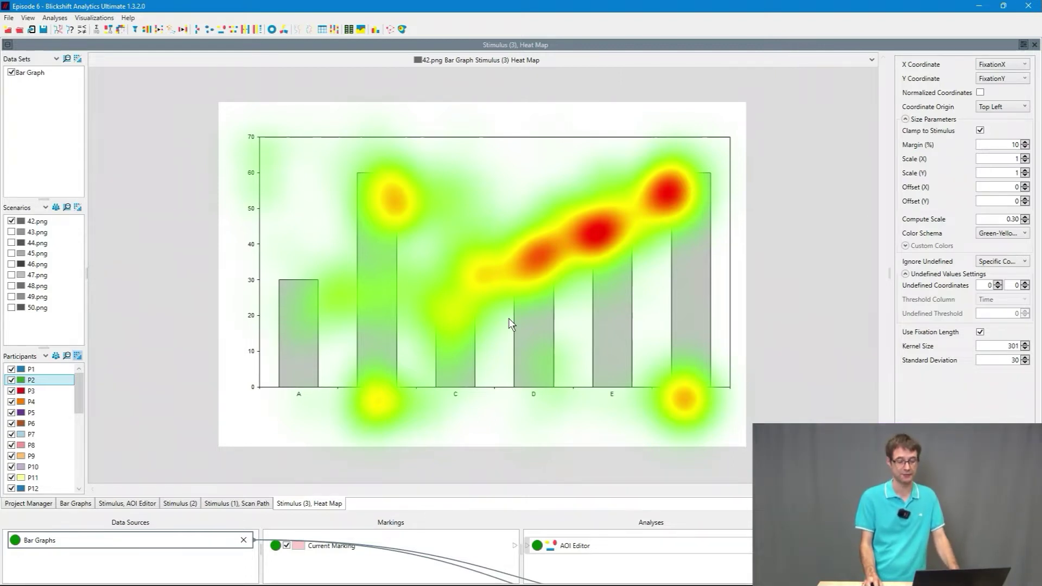
# - Reopen the AOI Editor, enlarge the pipeline panel, and reveal its Analyses submenu
pyautogui.doubleClick(616, 546)
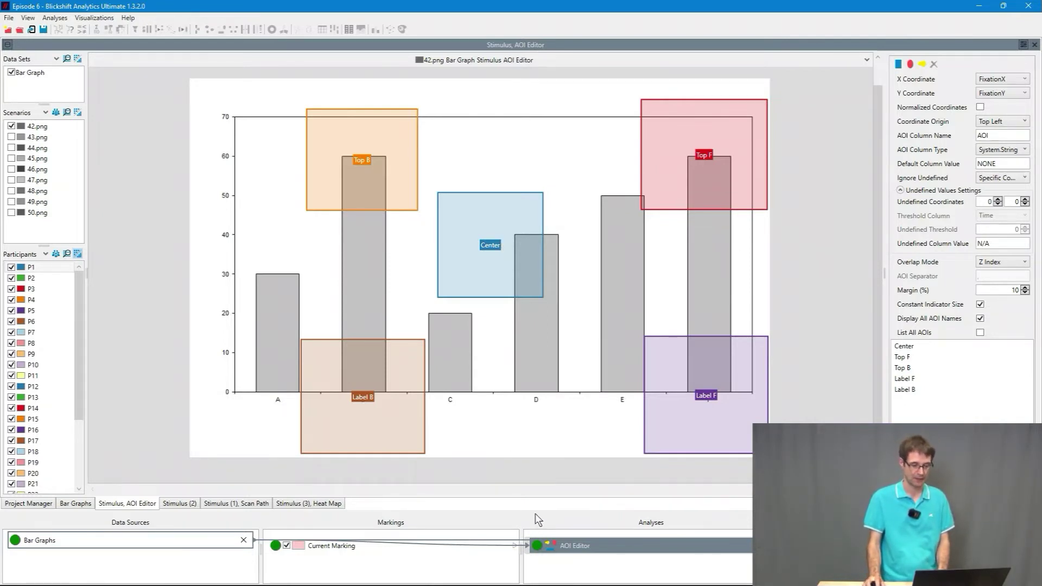
pyautogui.moveTo(537, 509); pyautogui.dragTo(534, 470)
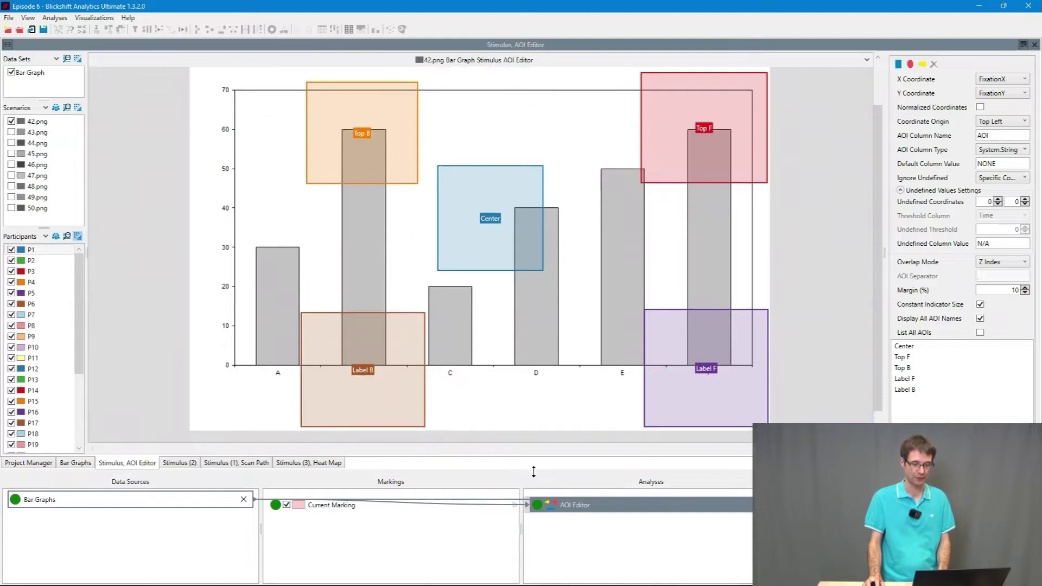
pyautogui.rightClick(598, 505)
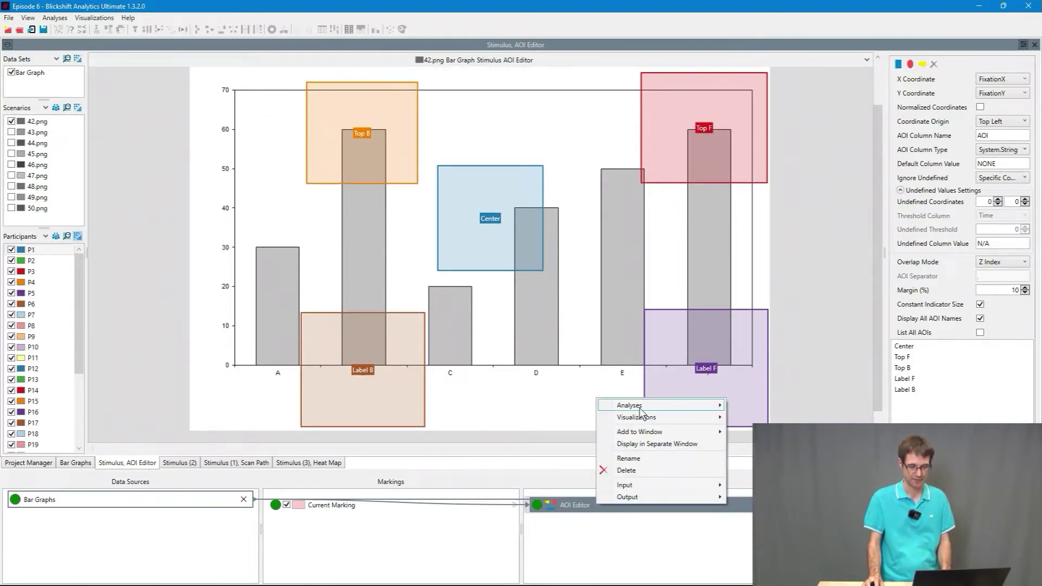
pyautogui.moveTo(641, 408)
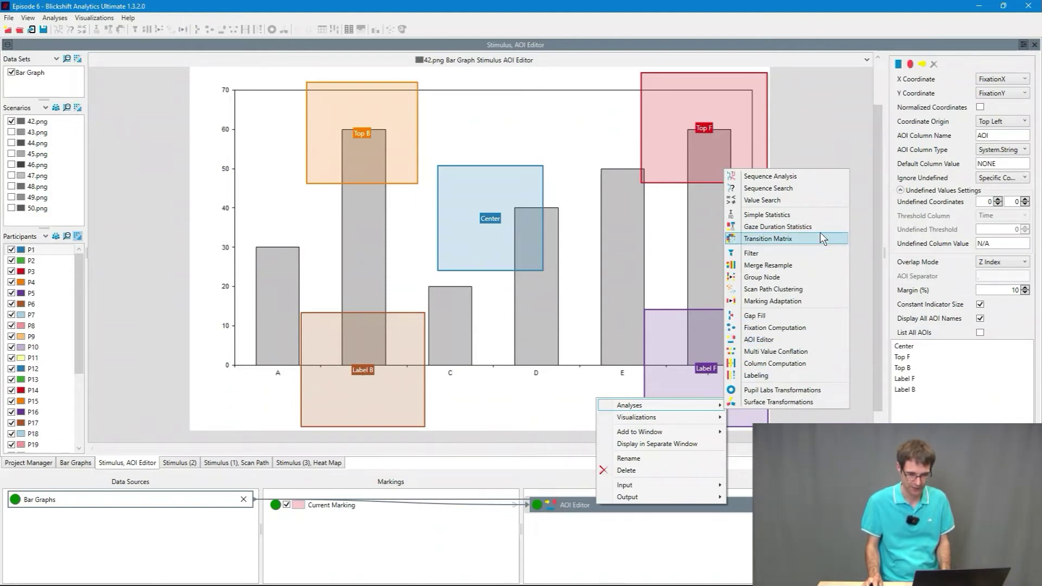
# - Add Gaze Duration Statistics for P2 only, with Output as TimeSpan turned off
pyautogui.click(803, 227)
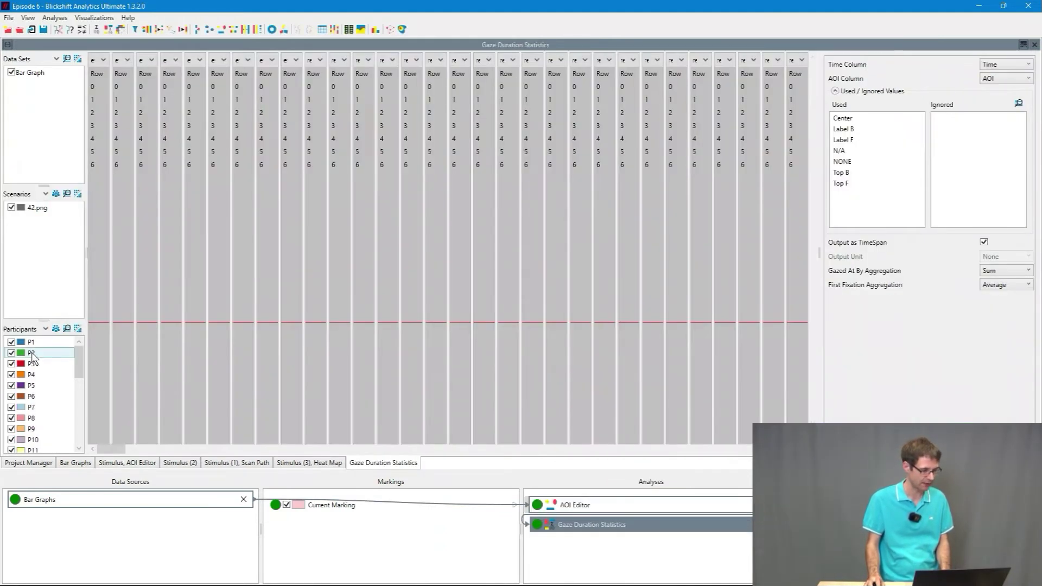
pyautogui.rightClick(32, 356)
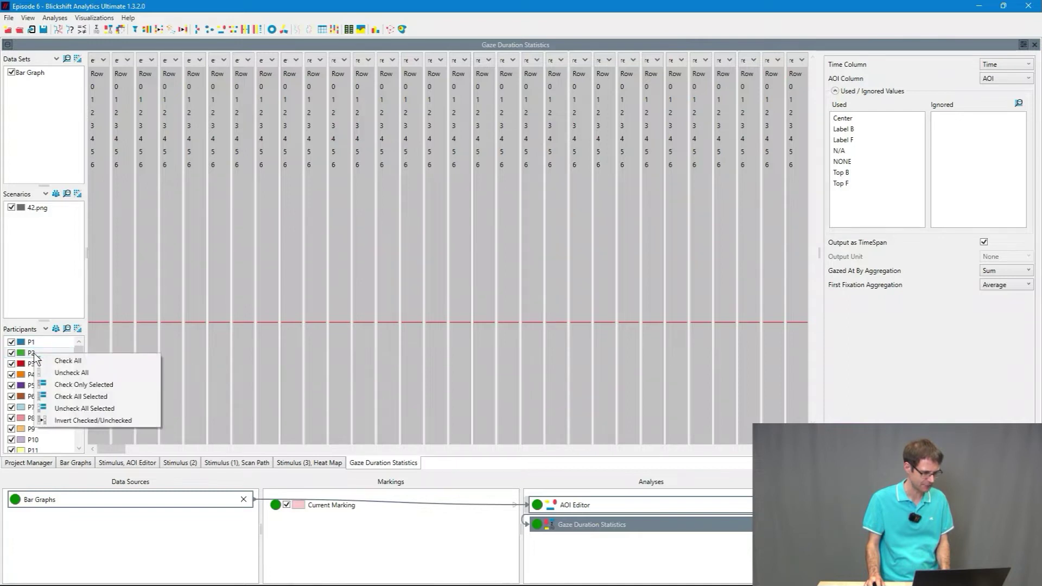
pyautogui.click(77, 384)
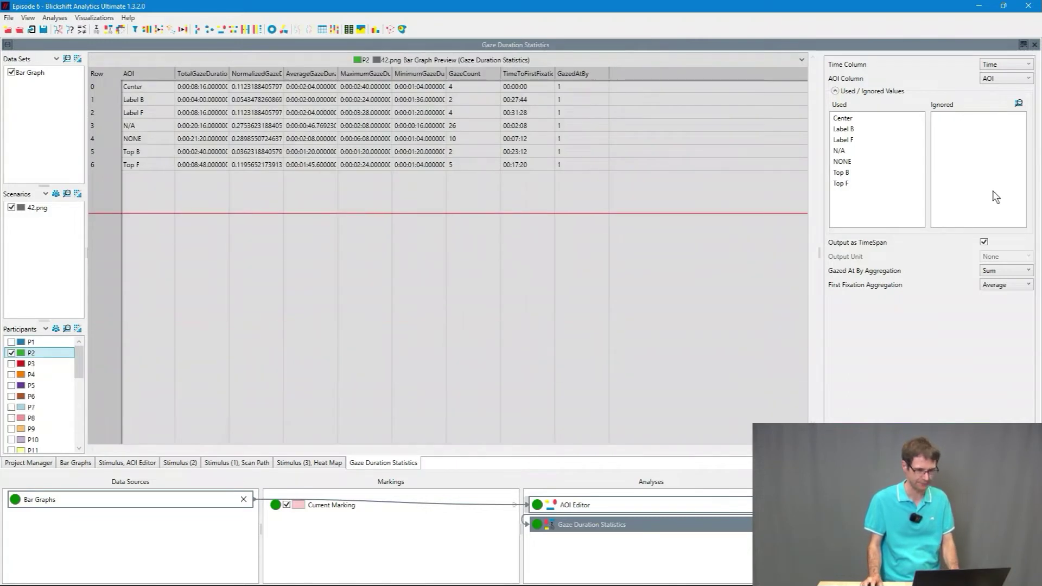
pyautogui.click(983, 243)
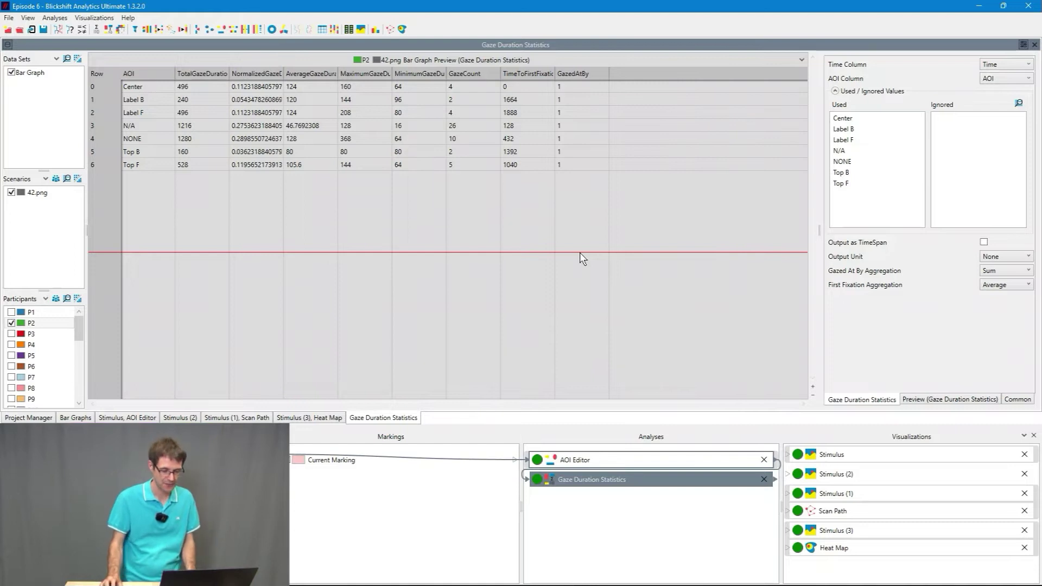
# - Add a Parallel Scan Path of the AOI data, switching from P1 to P2
pyautogui.rightClick(595, 461)
pyautogui.moveTo(636, 479)
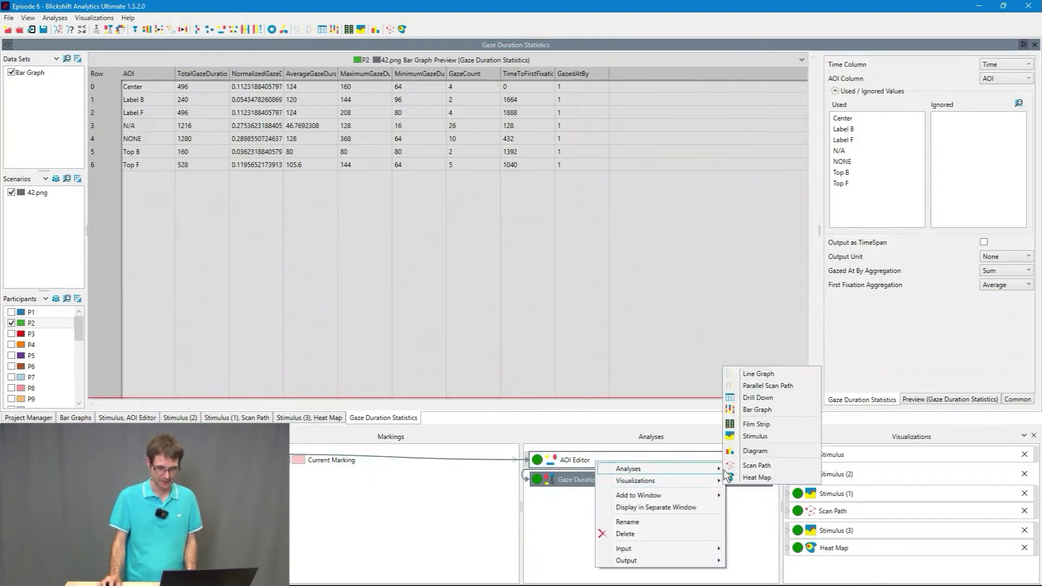
pyautogui.click(784, 388)
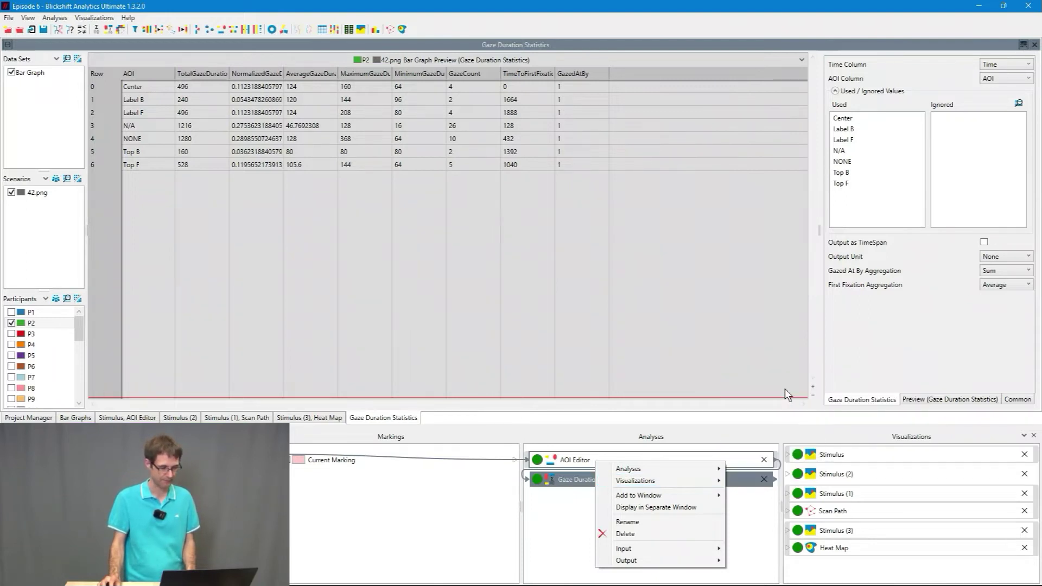
pyautogui.click(11, 312)
pyautogui.click(12, 323)
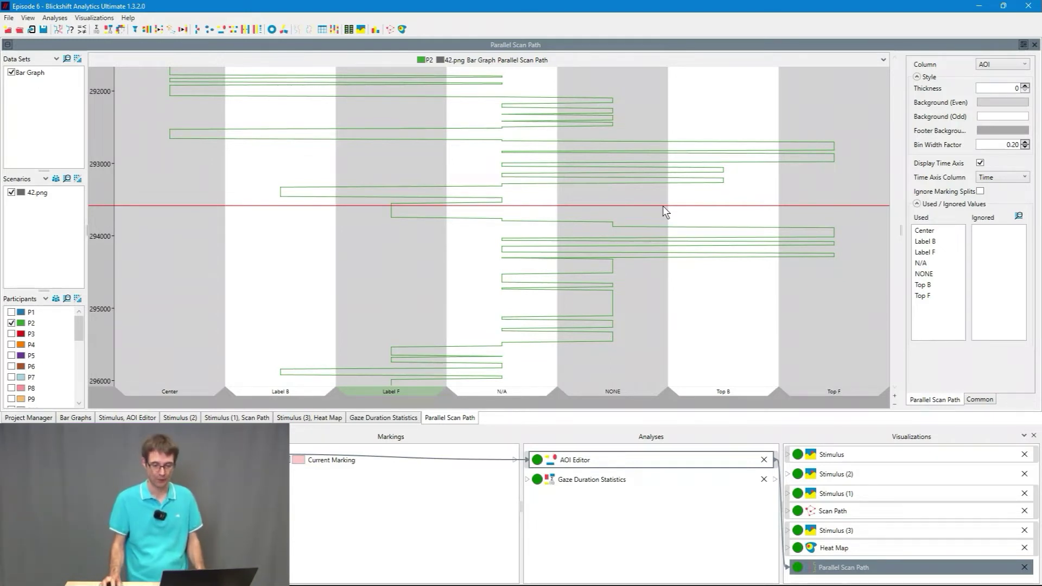
pyautogui.rightClick(862, 566)
# - Add a coupled Scan Path and mark the time range up to about 292000
pyautogui.moveTo(880, 487)
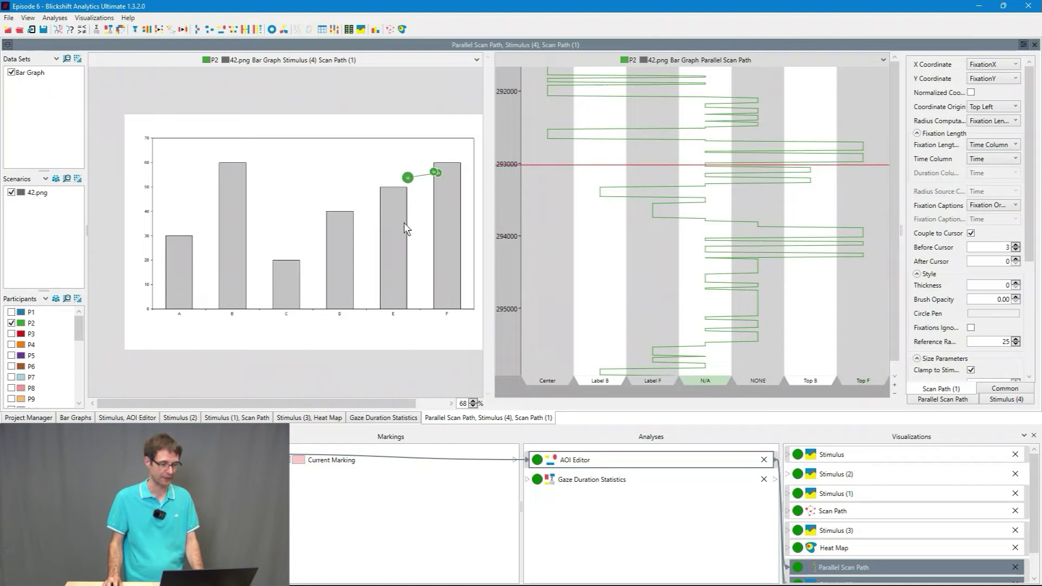
pyautogui.scroll(-1, 421, 243)
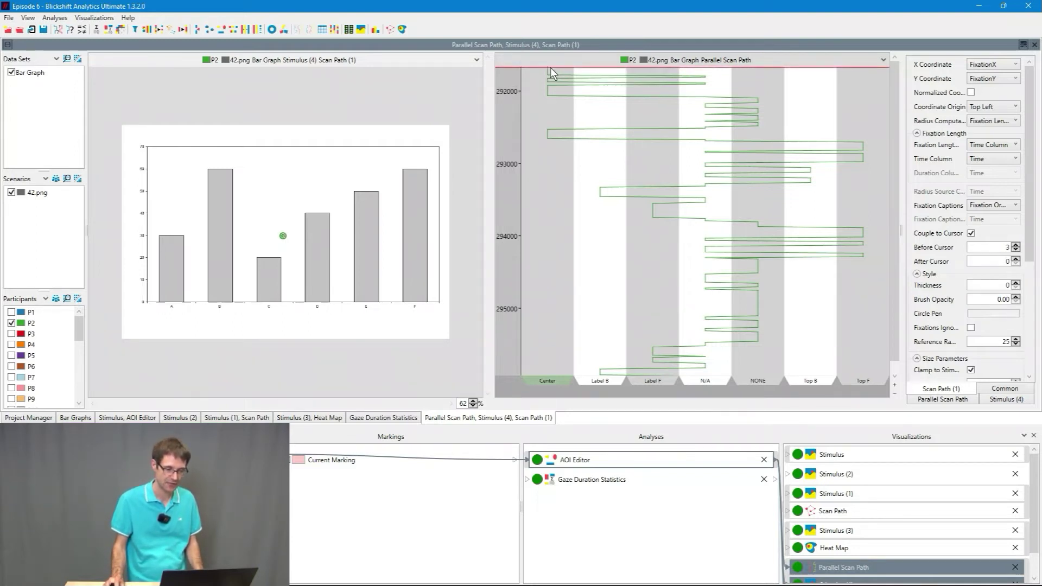
pyautogui.moveTo(552, 71); pyautogui.dragTo(555, 94)
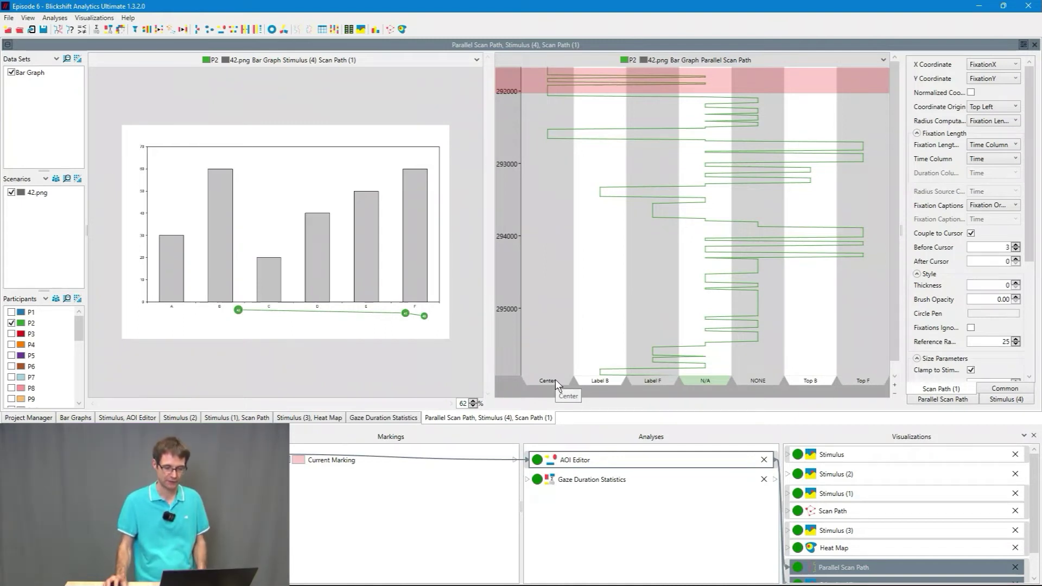
# - View the AOI boxes on the chart, then return to P2's Parallel Scan Path
pyautogui.click(577, 459)
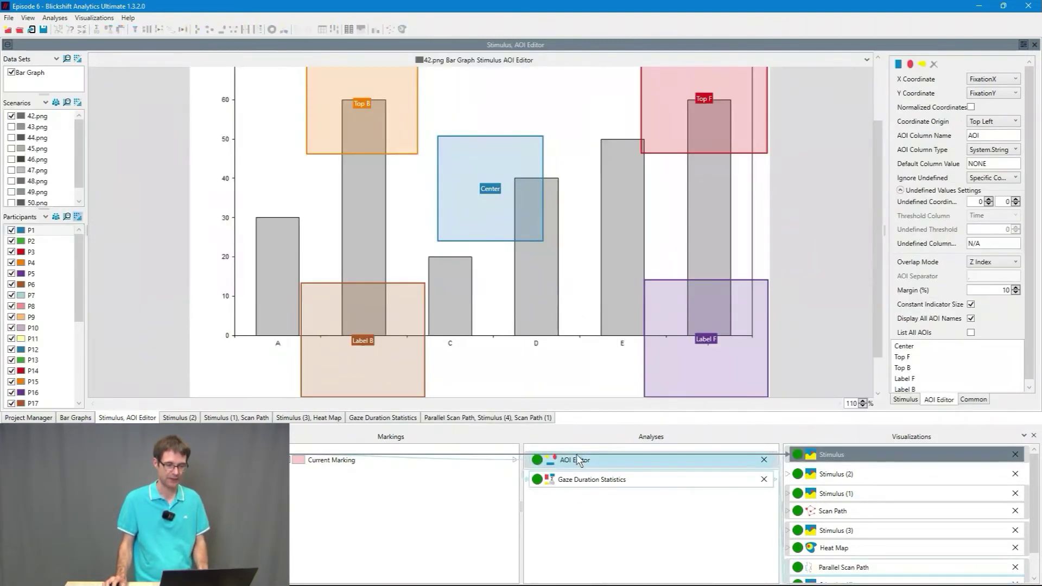
pyautogui.scroll(-1, 537, 253)
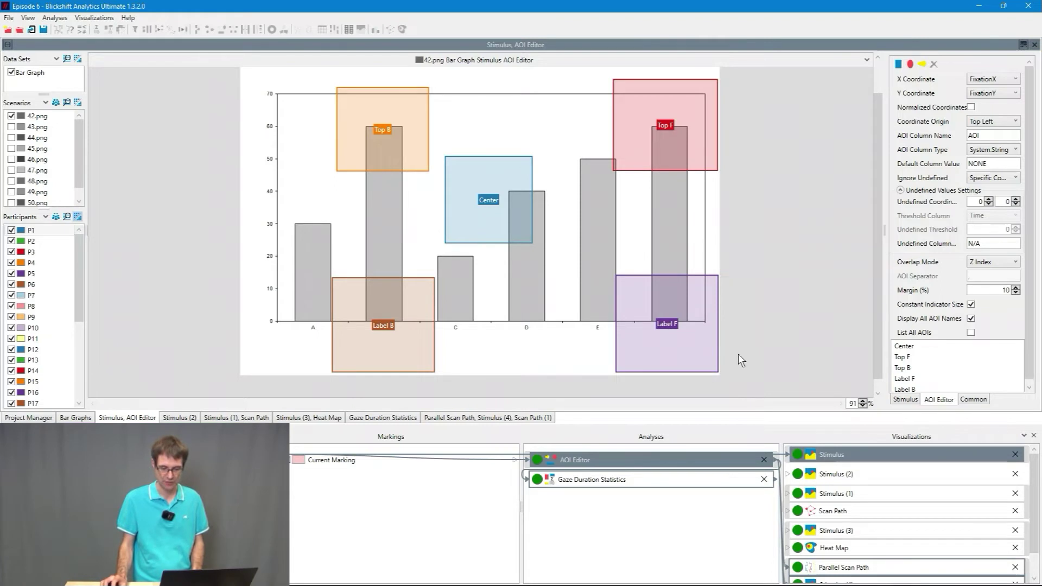
pyautogui.click(889, 568)
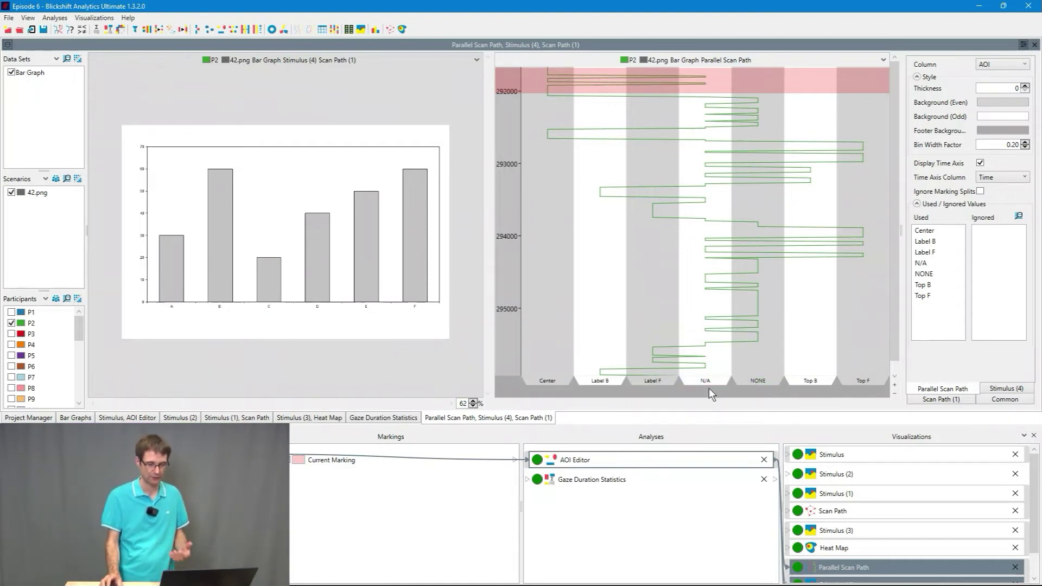
# - Try time markings around 293000 and 294000, settling on a thin band near 296000
pyautogui.click(752, 375)
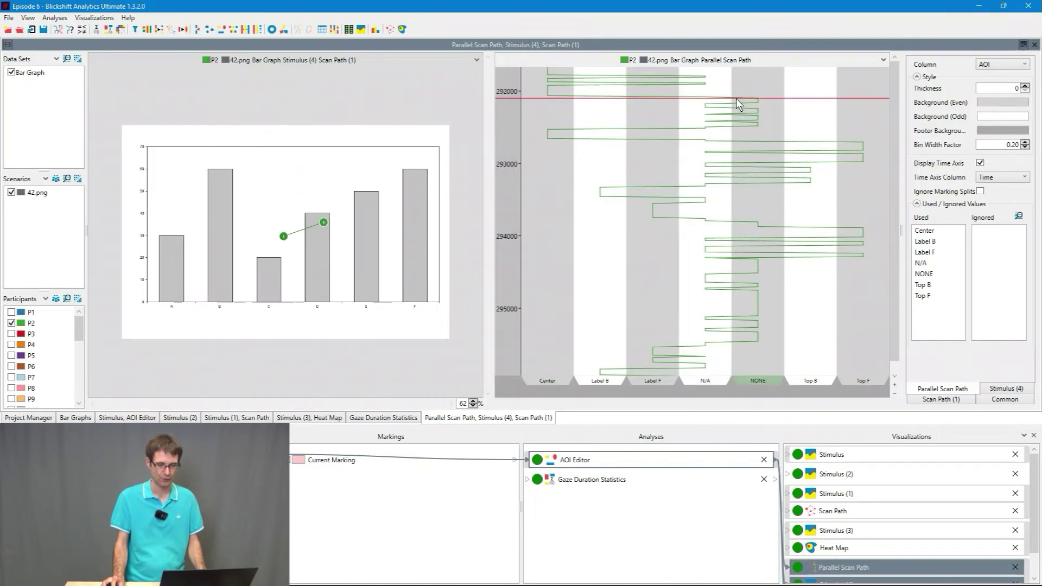
pyautogui.moveTo(737, 98); pyautogui.dragTo(748, 160)
pyautogui.click(742, 125)
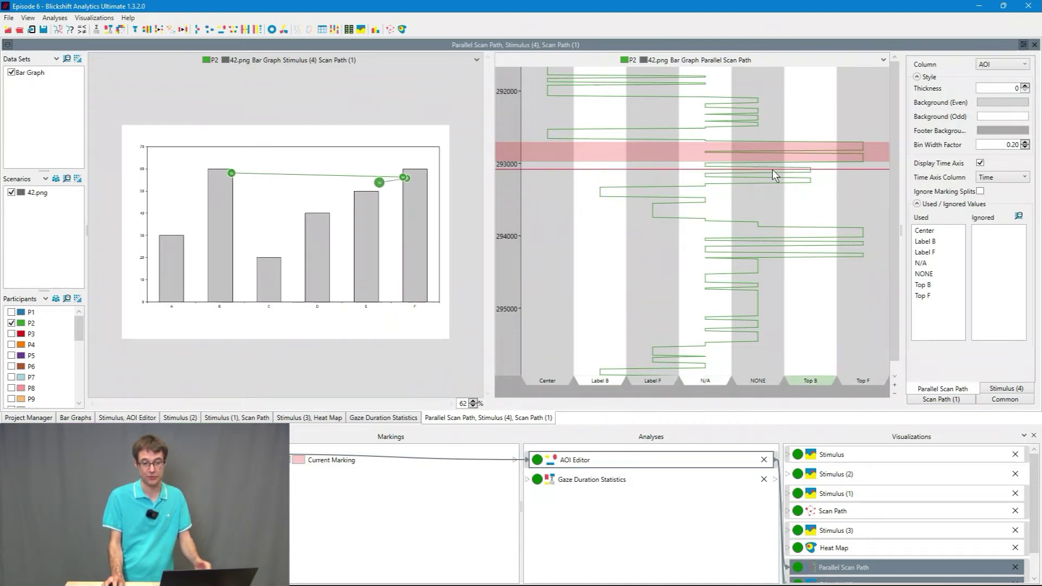
pyautogui.moveTo(773, 165); pyautogui.dragTo(768, 199)
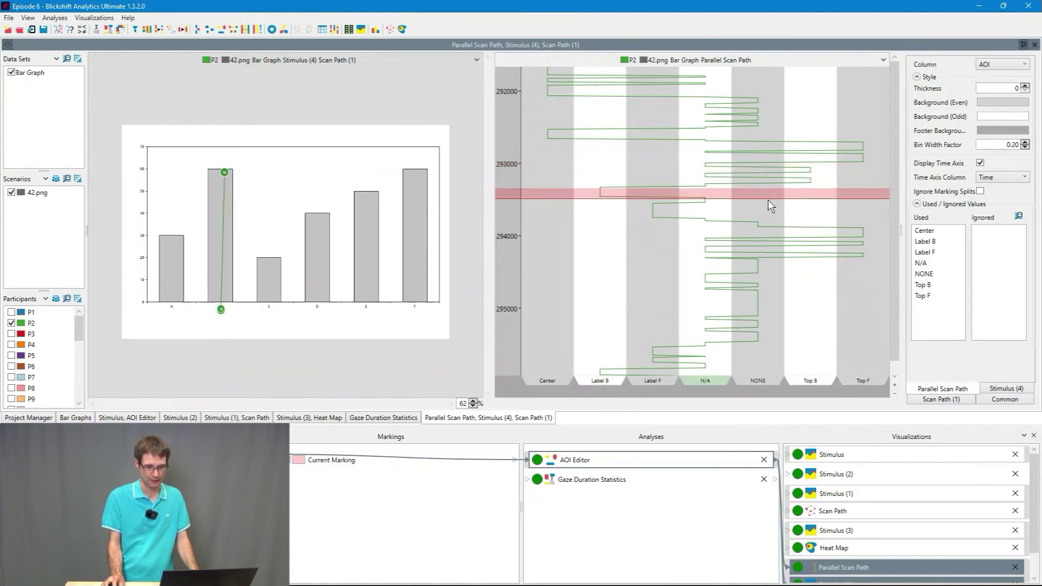
pyautogui.click(788, 227)
pyautogui.moveTo(790, 233); pyautogui.dragTo(797, 262)
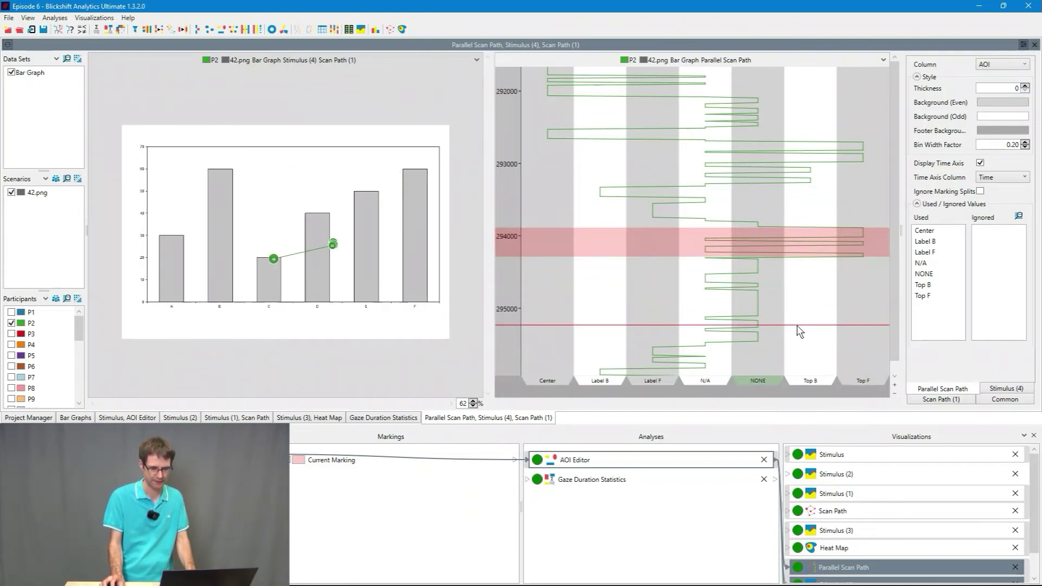
pyautogui.moveTo(897, 330); pyautogui.dragTo(896, 347)
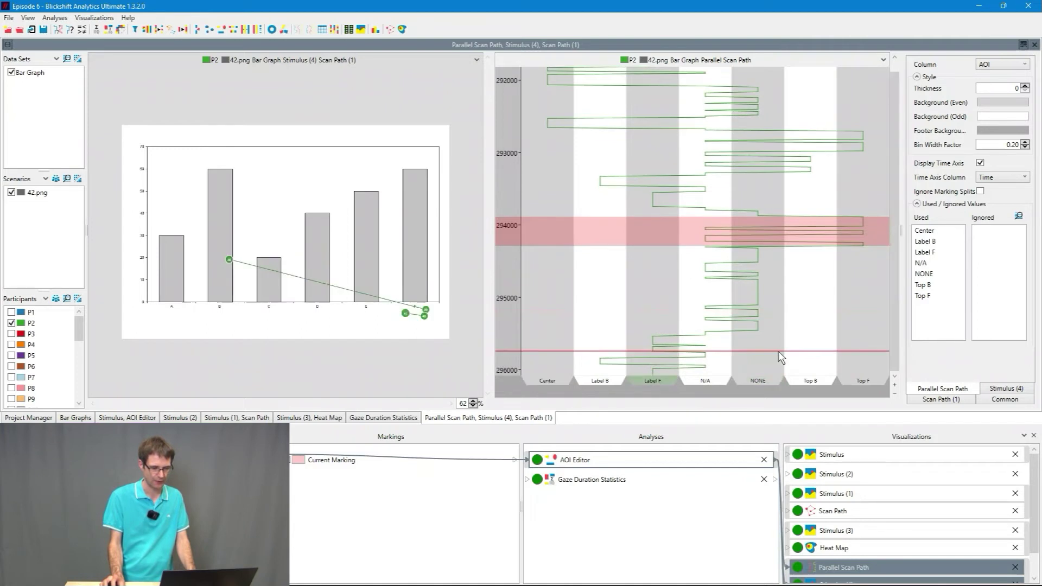
pyautogui.moveTo(782, 358); pyautogui.dragTo(783, 367)
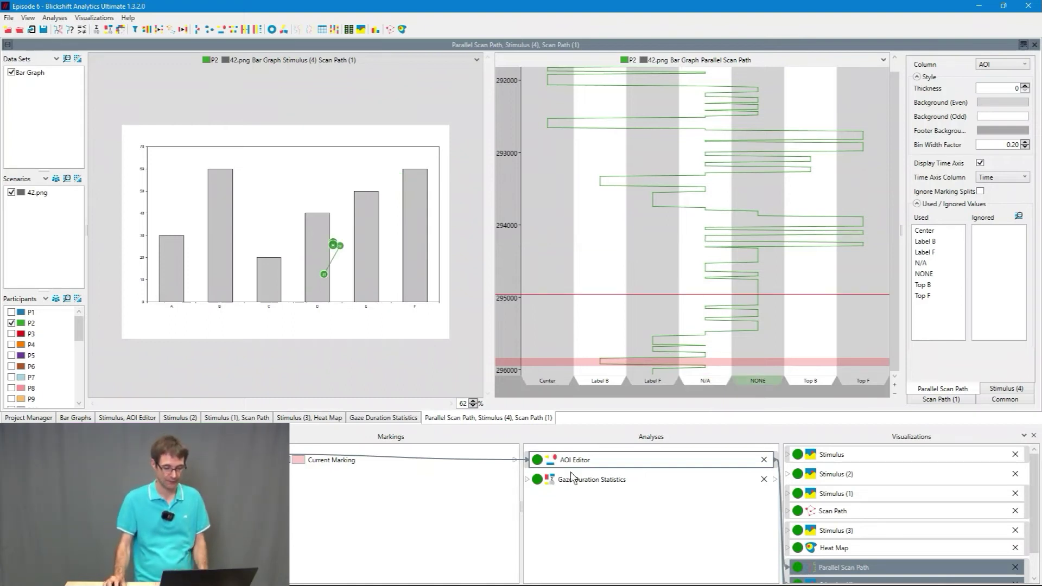
# - Add an all-participant Parallel Scan Path with Display Time Axis off and side panels collapsed
pyautogui.rightClick(602, 465)
pyautogui.moveTo(646, 482)
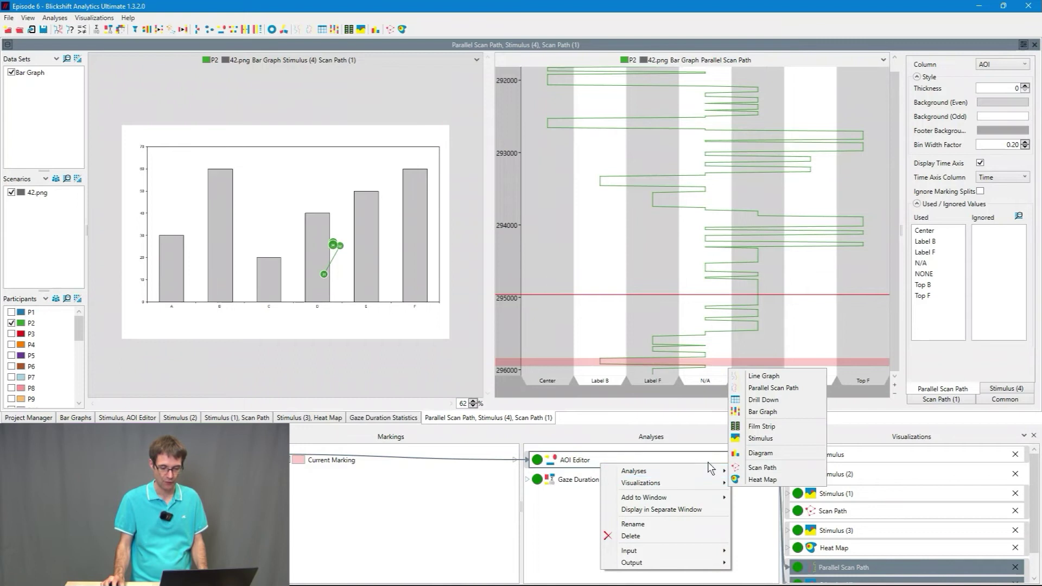
pyautogui.click(782, 389)
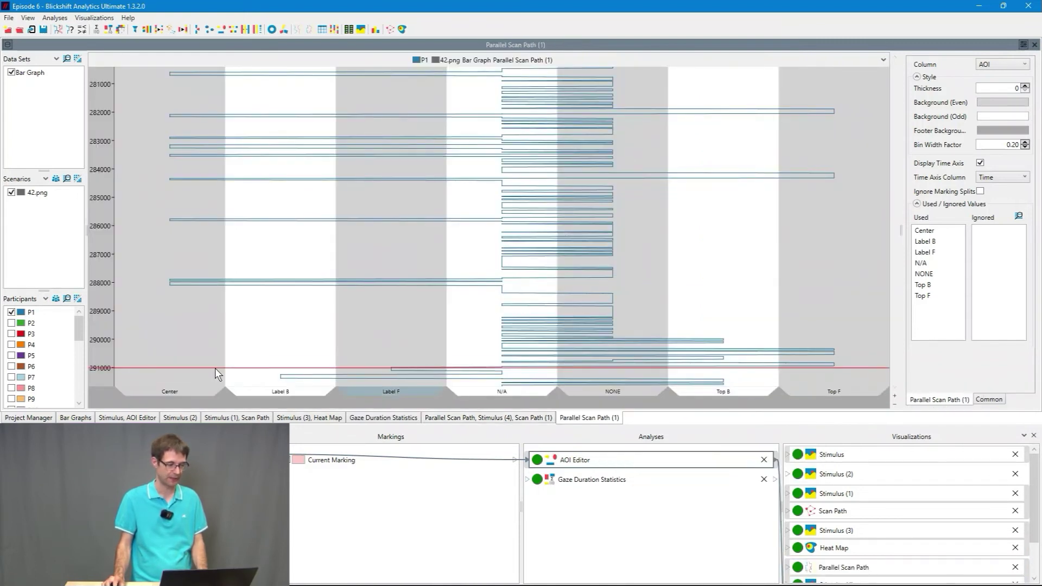
pyautogui.rightClick(33, 345)
pyautogui.click(60, 353)
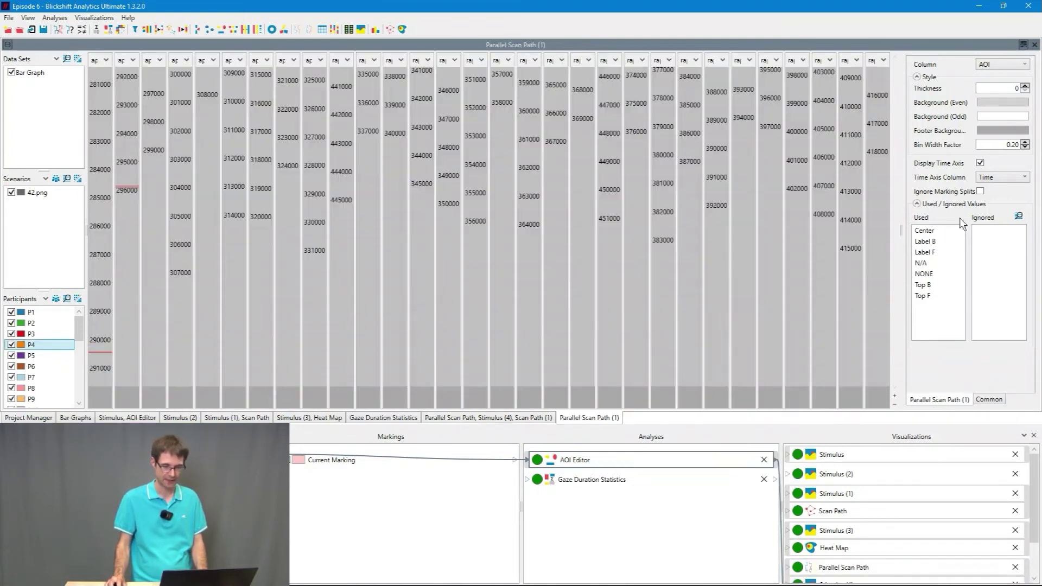
pyautogui.click(980, 163)
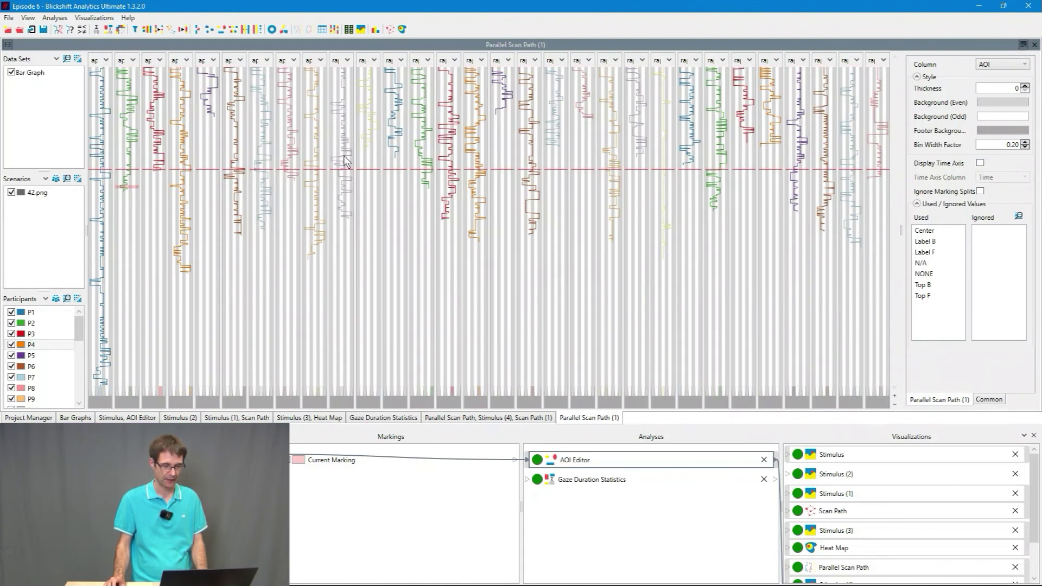
pyautogui.click(7, 44)
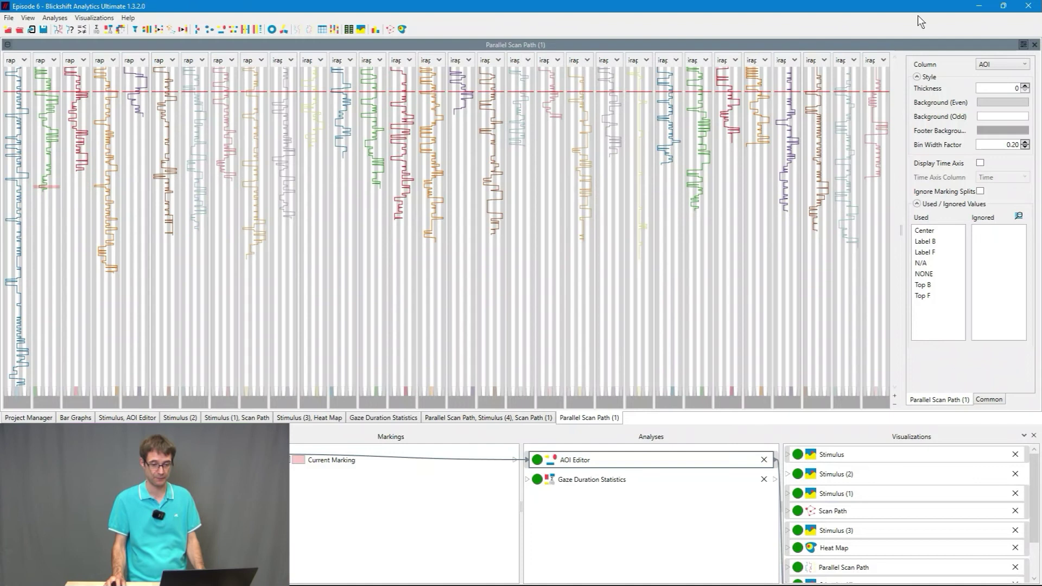
pyautogui.click(1023, 44)
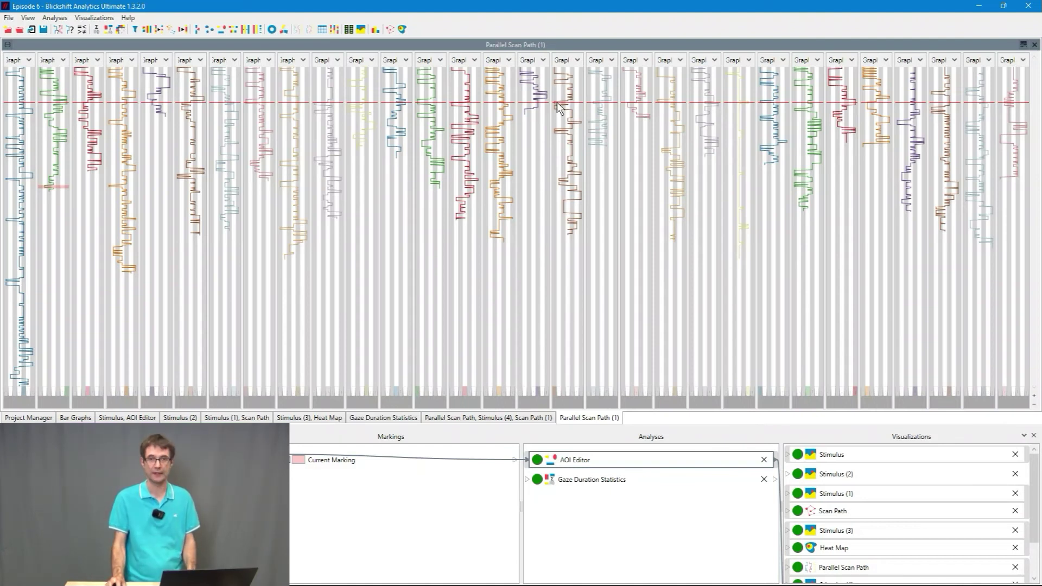
# - Add a Bar Graph of the AOI Editor data with Value Columns set to AOI
pyautogui.moveTo(557, 103); pyautogui.dragTo(625, 317)
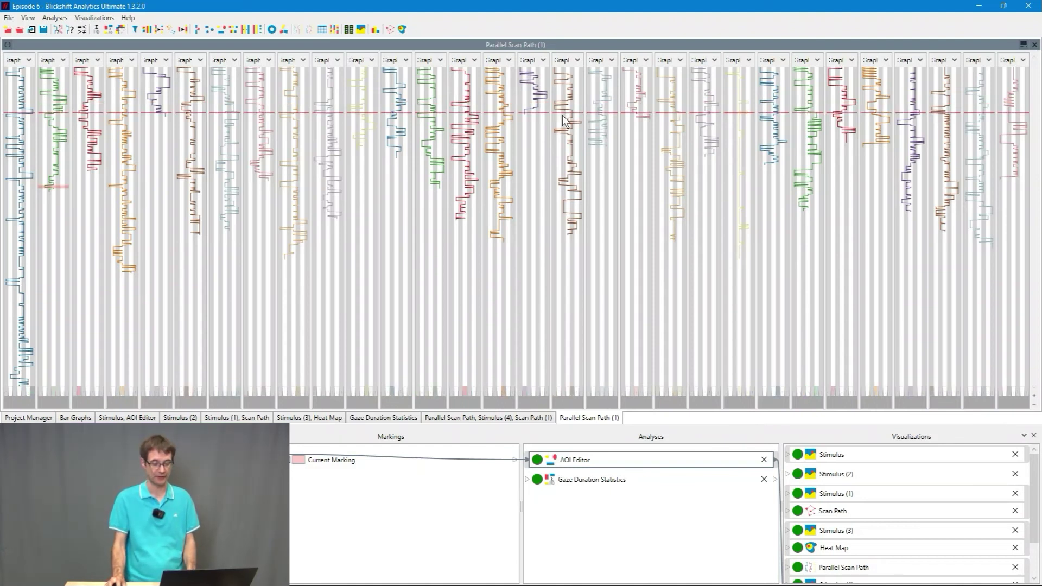
pyautogui.rightClick(633, 458)
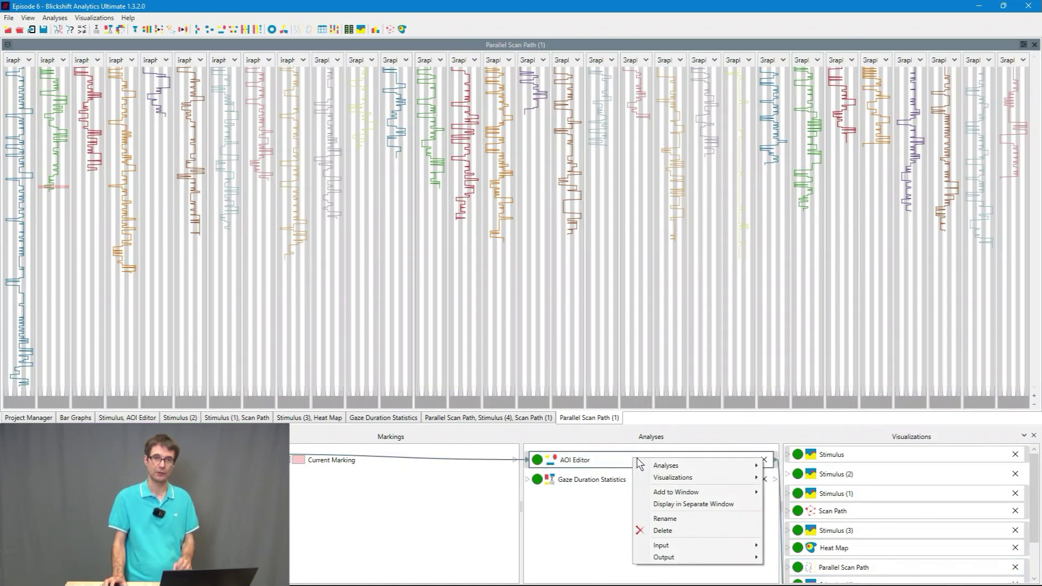
pyautogui.moveTo(683, 481)
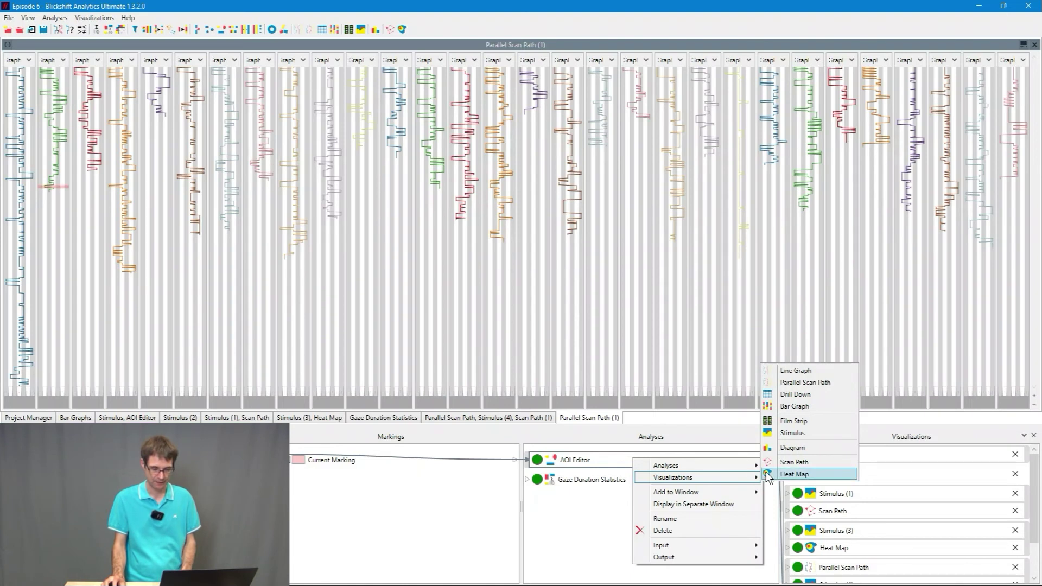
pyautogui.click(801, 395)
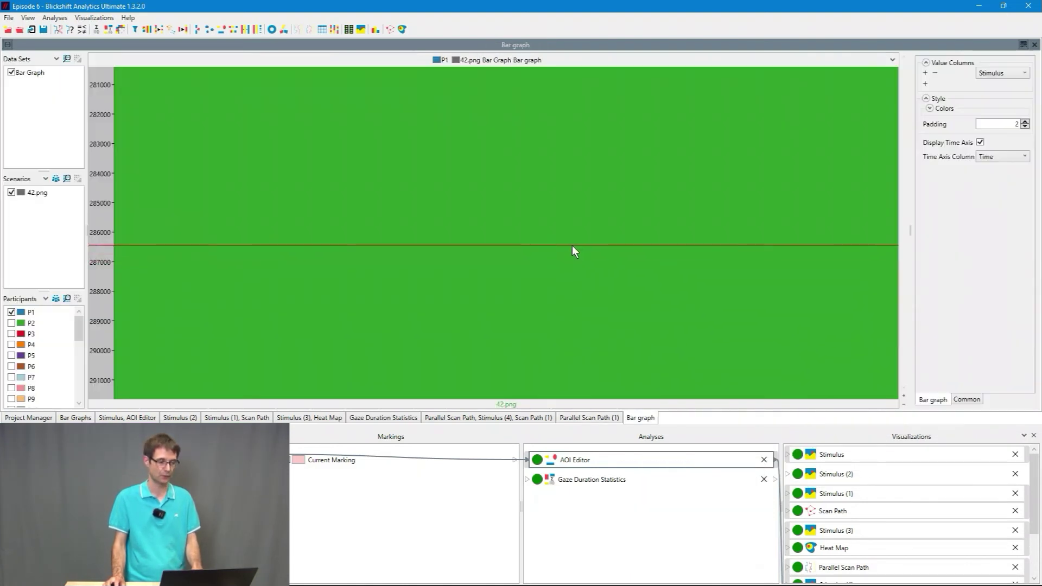
pyautogui.click(1016, 74)
pyautogui.click(989, 131)
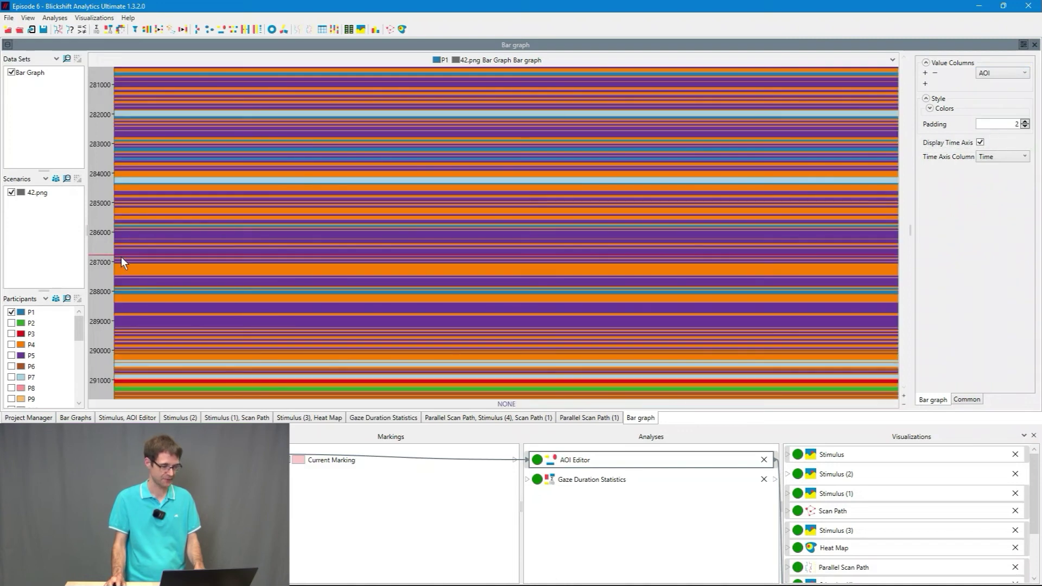
# - Show all participants, turn off Display Time Axis, and collapse both side panels
pyautogui.rightClick(49, 324)
pyautogui.click(76, 328)
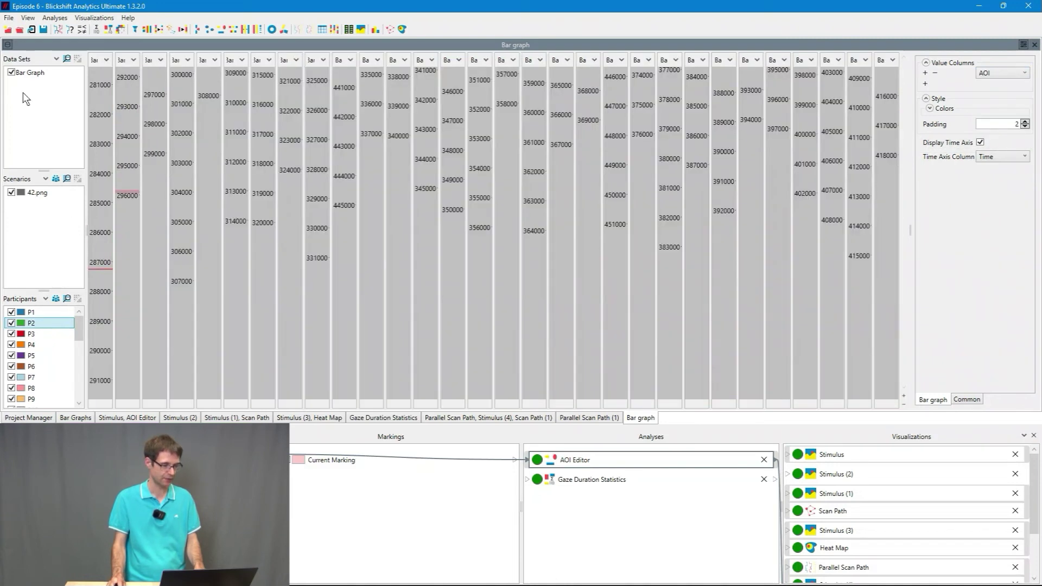
pyautogui.click(9, 44)
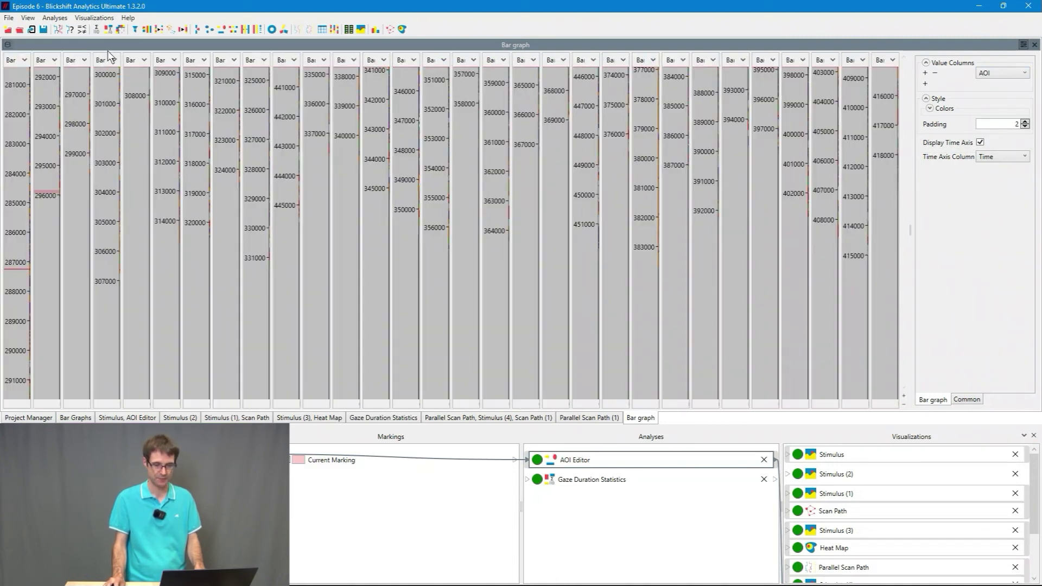
pyautogui.click(980, 144)
pyautogui.click(1023, 45)
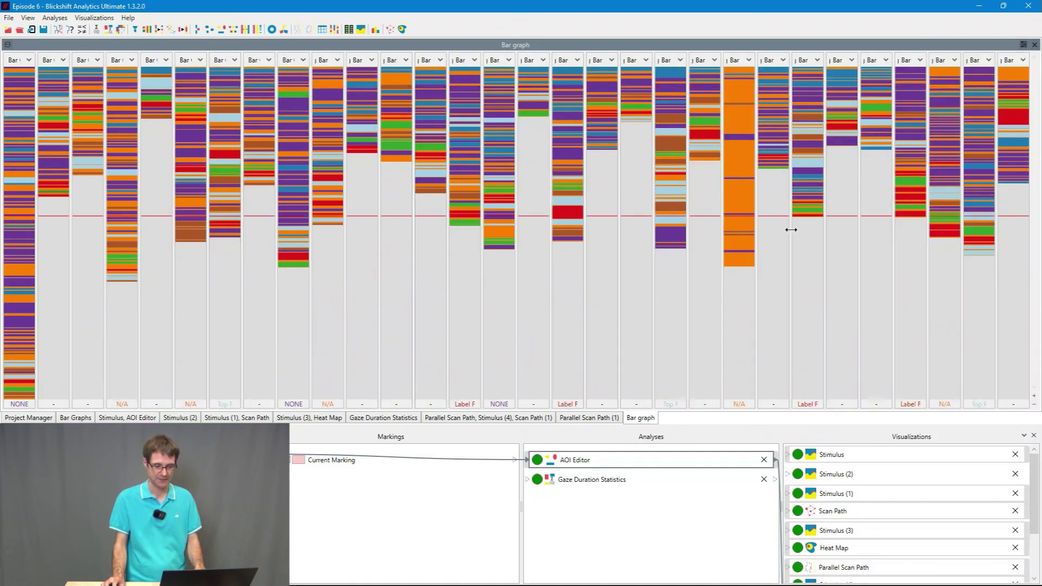
pyautogui.scroll(-3, 849, 552)
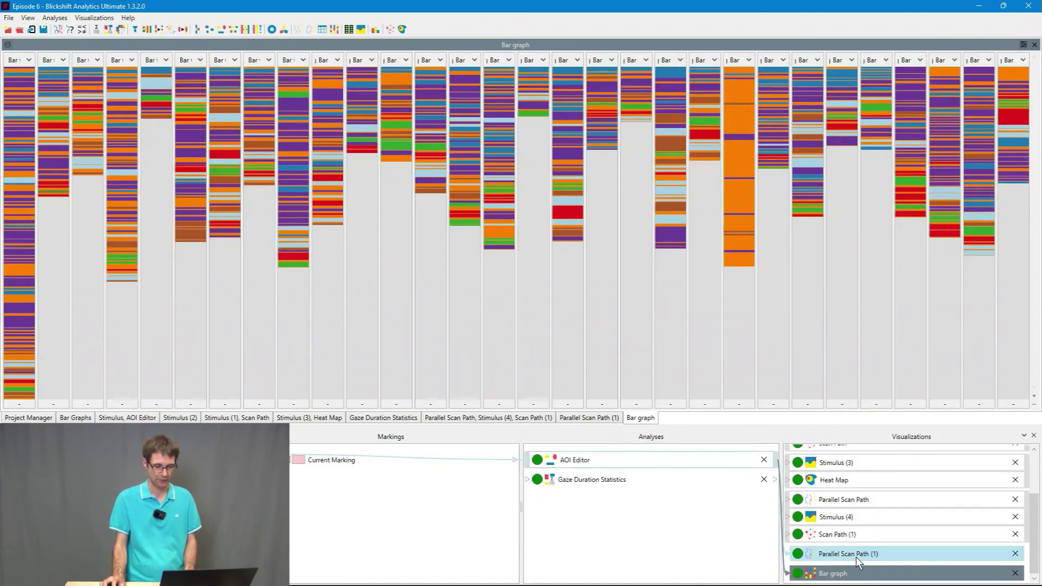
pyautogui.click(857, 559)
pyautogui.click(850, 573)
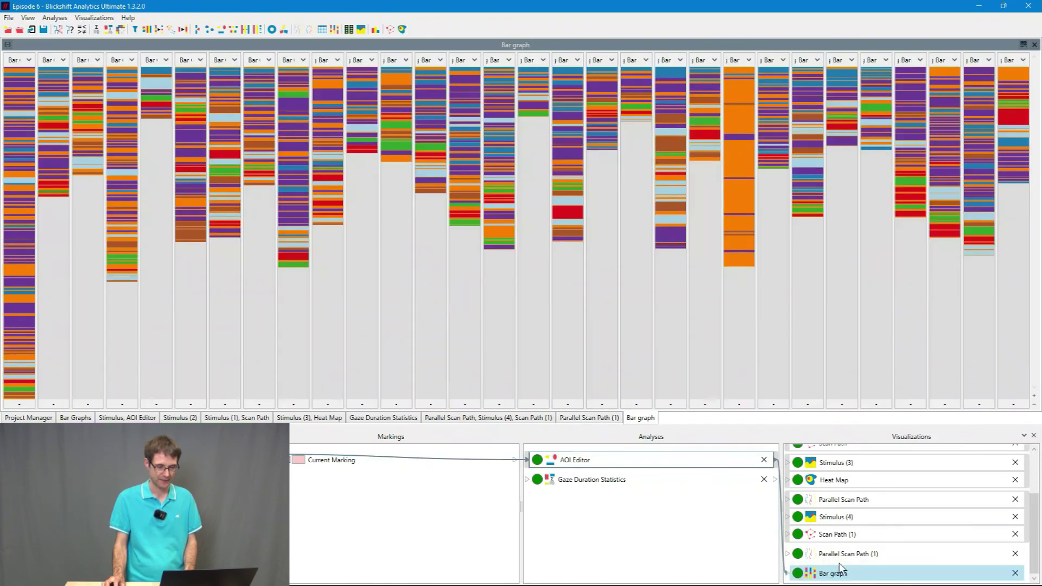